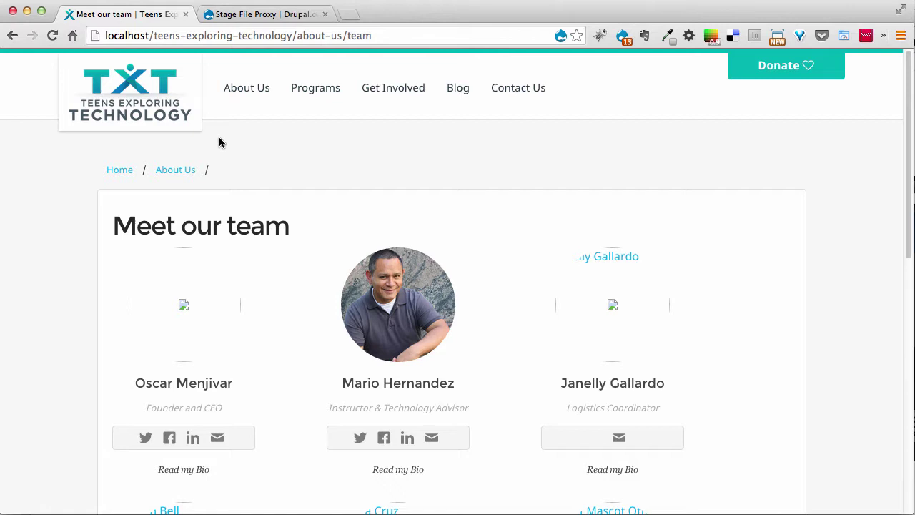
Read the Stage File Proxy project page on drupal.org down to the Simple install and configuration section.
click(262, 19)
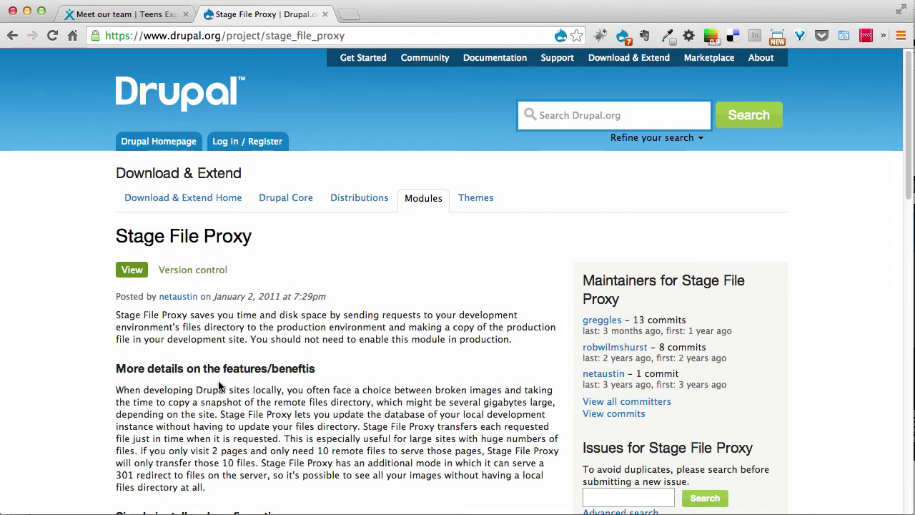
scroll(196, 368, down, 1)
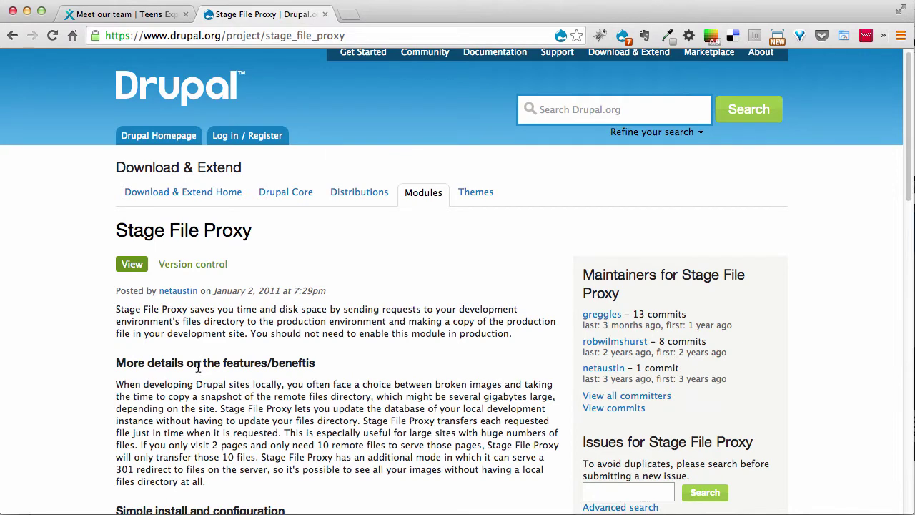
scroll(198, 366, up, 1)
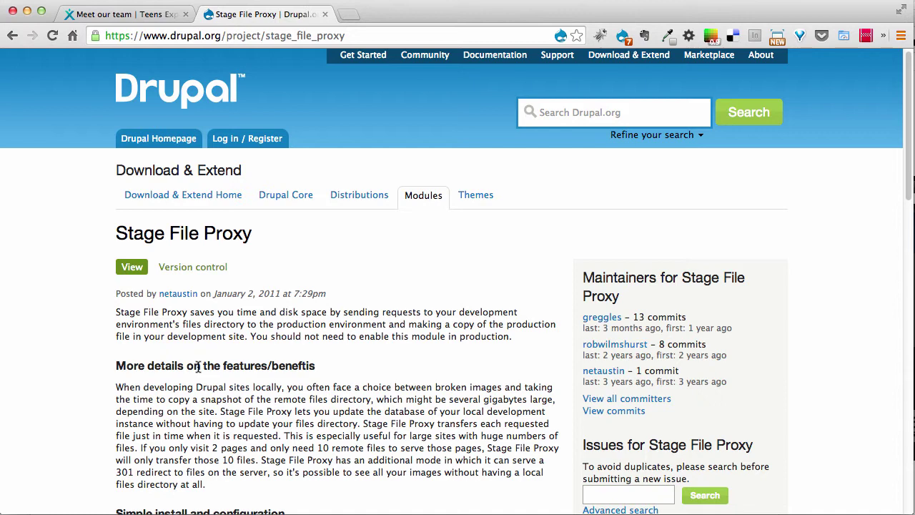
scroll(198, 368, down, 3)
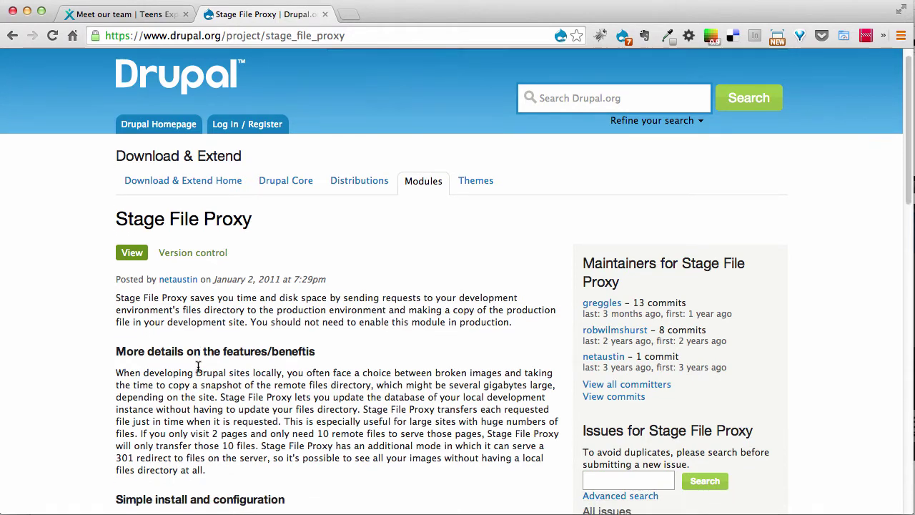
scroll(198, 368, down, 1)
scroll(198, 368, down, 5)
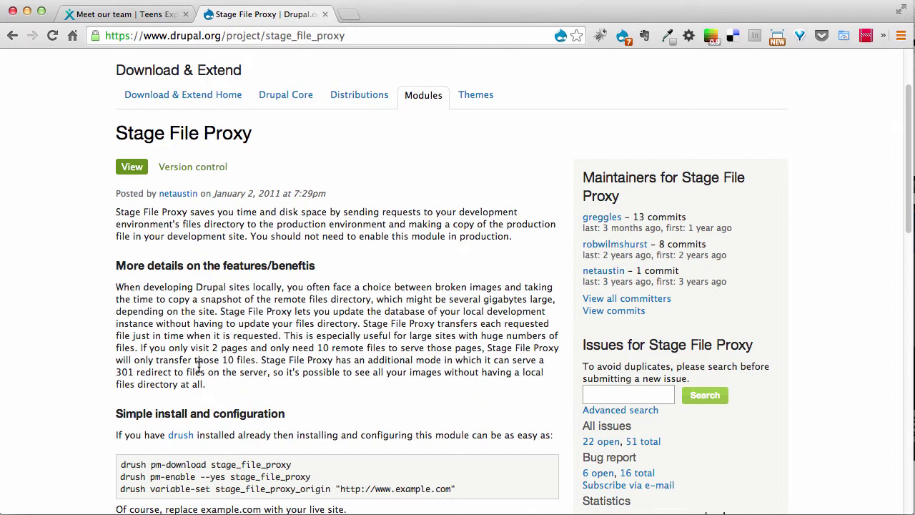
scroll(199, 366, down, 3)
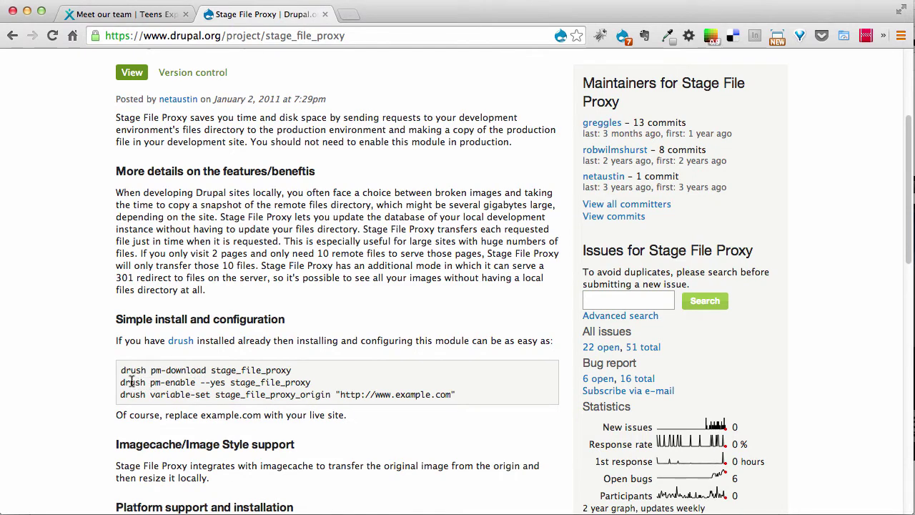
Examine the three drush commands for downloading, enabling and setting the origin URL of stage_file_proxy.
drag(278, 356, 295, 371)
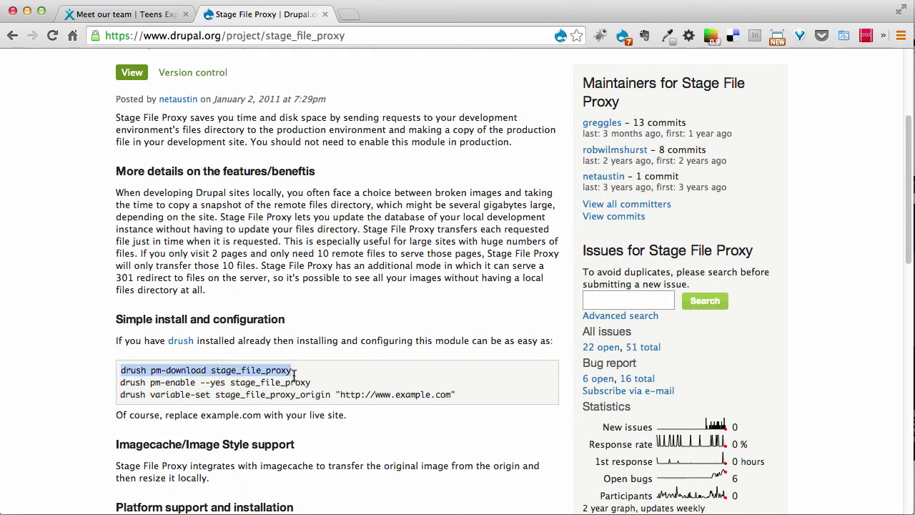
drag(121, 384, 315, 384)
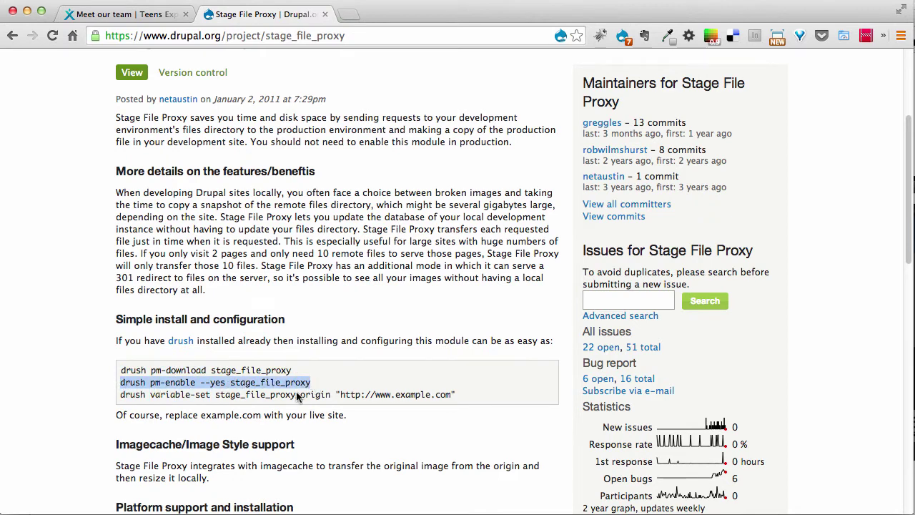
drag(120, 394, 463, 399)
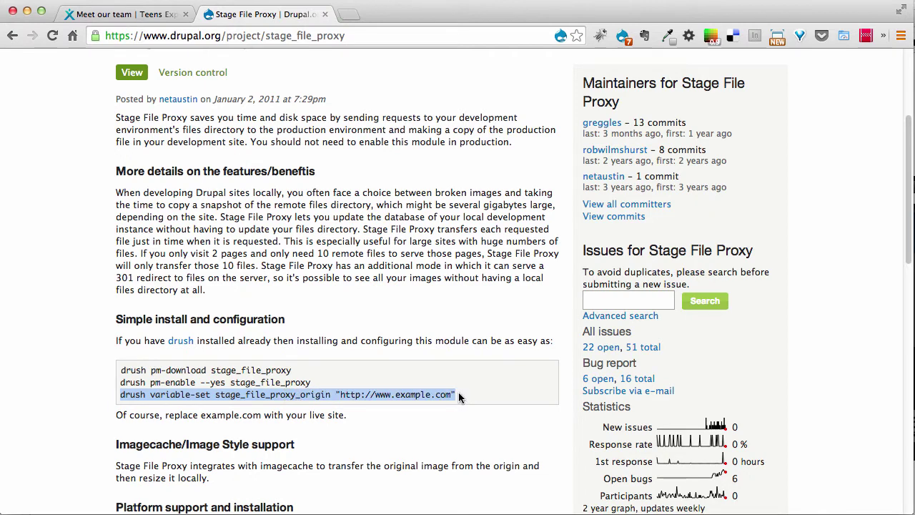
click(455, 395)
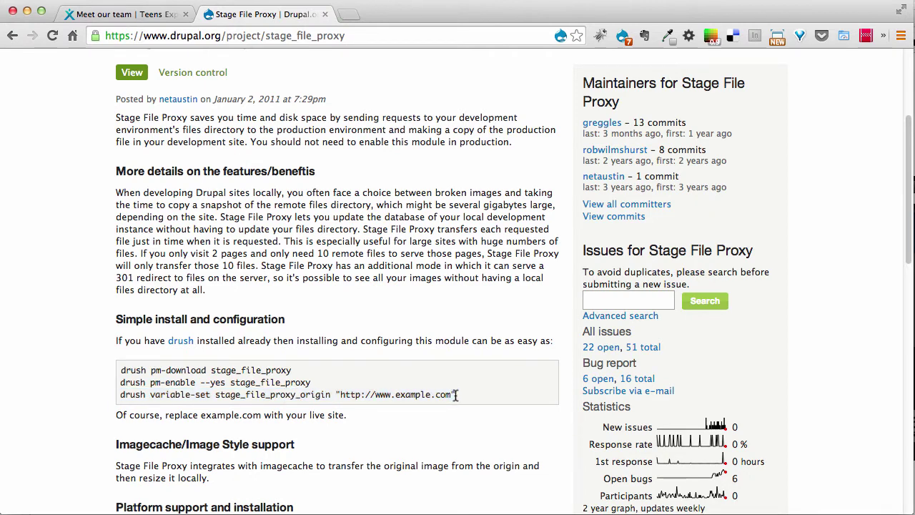
drag(455, 394, 341, 395)
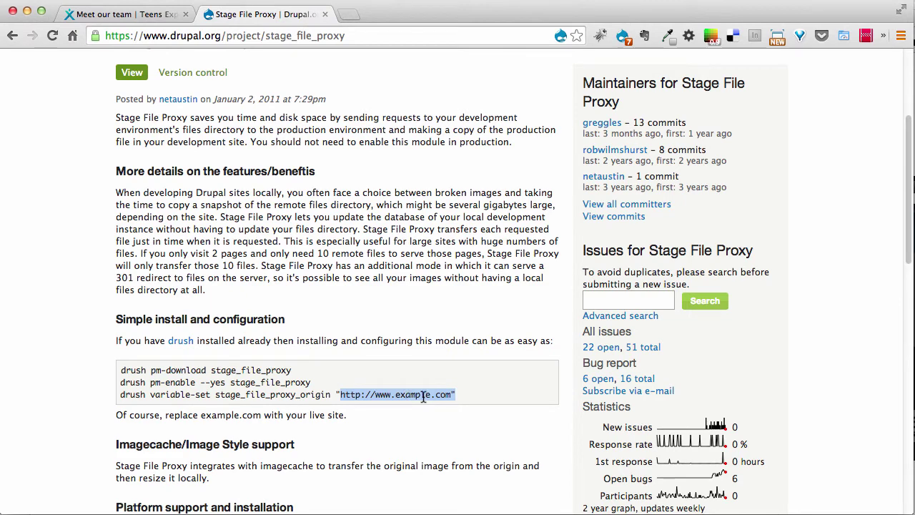
Check the images on the local Teens Exploring Technology home page and open the Meet our team page under About Us.
click(144, 17)
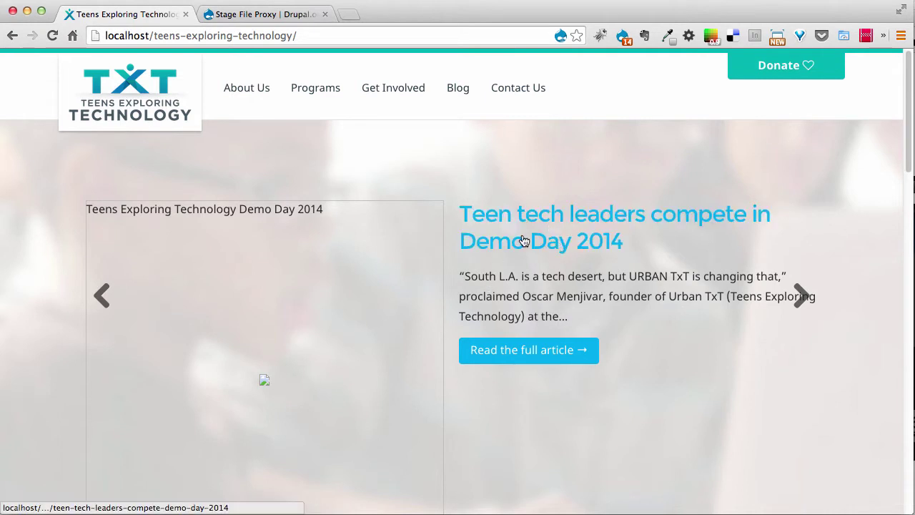
mouse_move(249, 93)
click(250, 200)
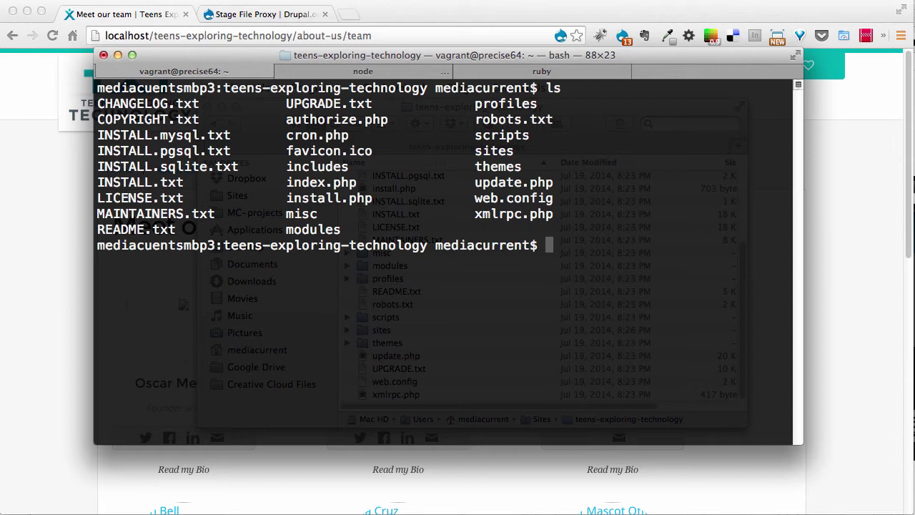
In Terminal, enable the Stage File Proxy module by running "drush en -y stage_file_proxy" in the site's root folder.
text(drush)
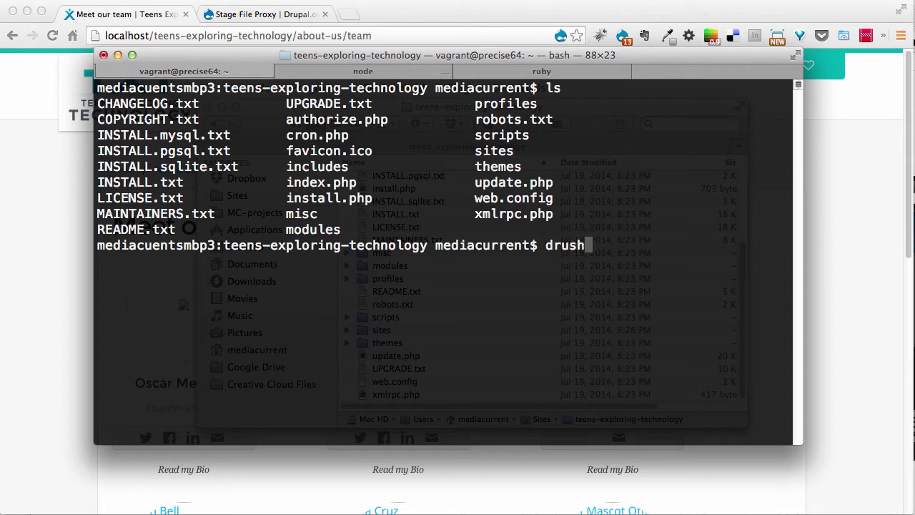
text( en -y stag)
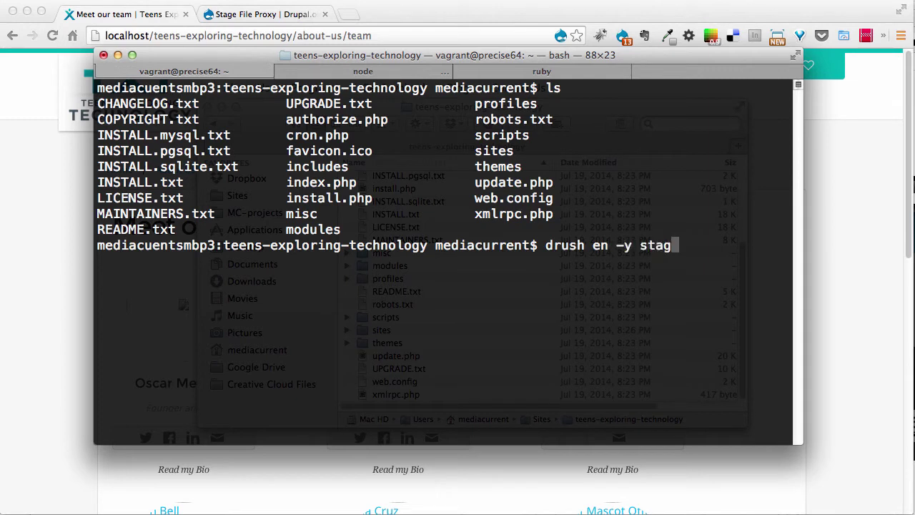
text(e_file_proxy)
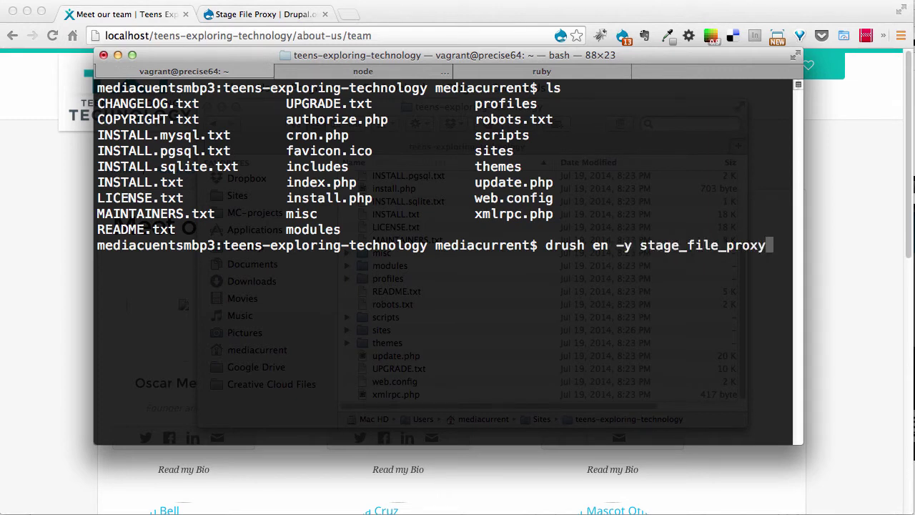
key(Return)
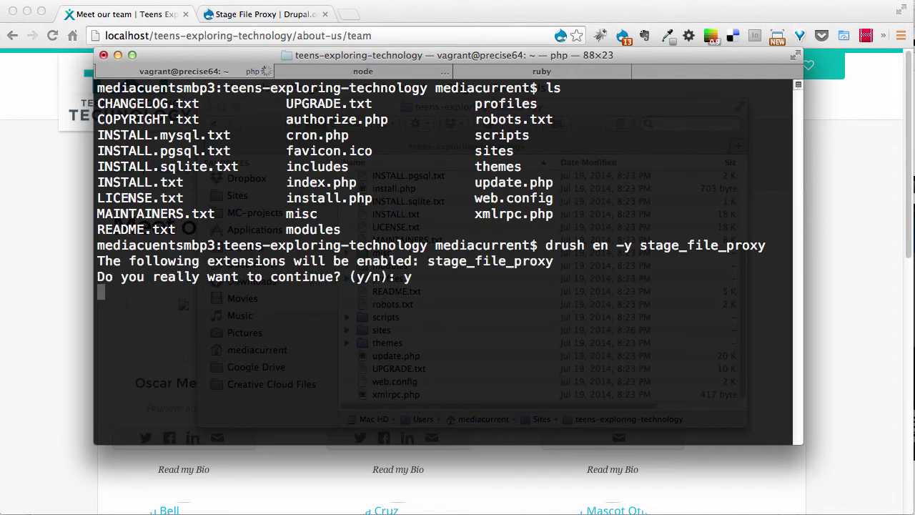
Switch to Chrome and copy the "drush variable-set stage_file_proxy_origin" command line from the Stage File Proxy project page.
click(34, 216)
click(236, 15)
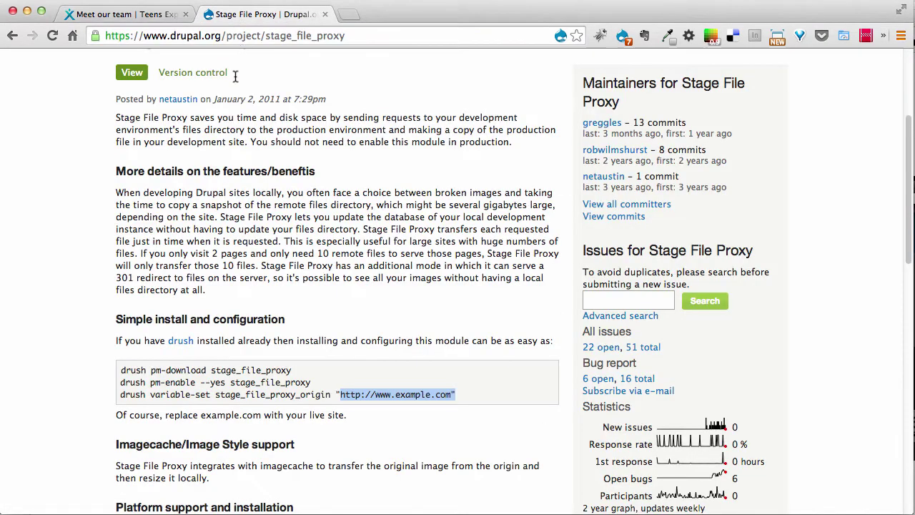
click(251, 382)
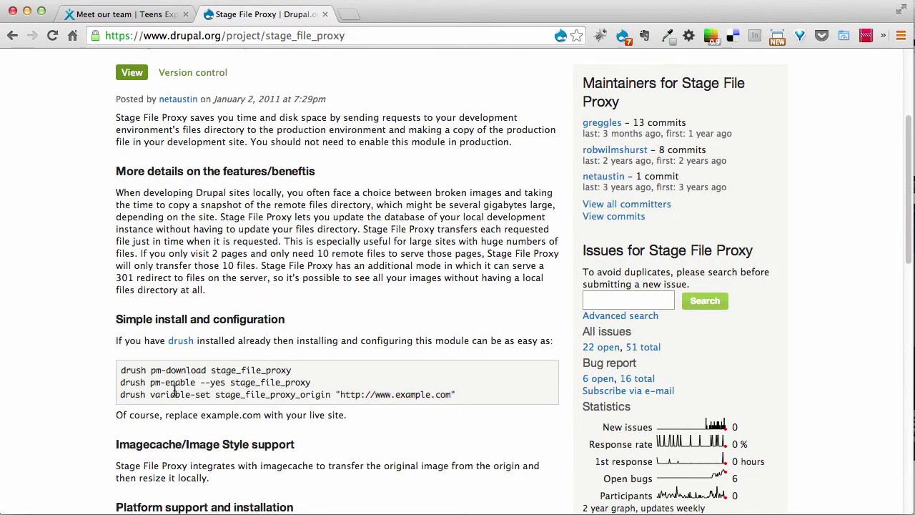
drag(120, 394, 459, 395)
key(super+c)
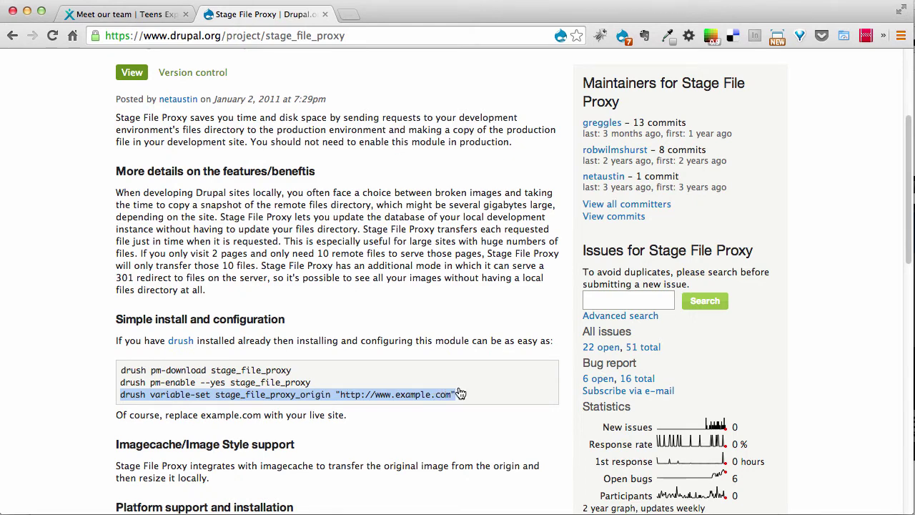
key(super+Tab)
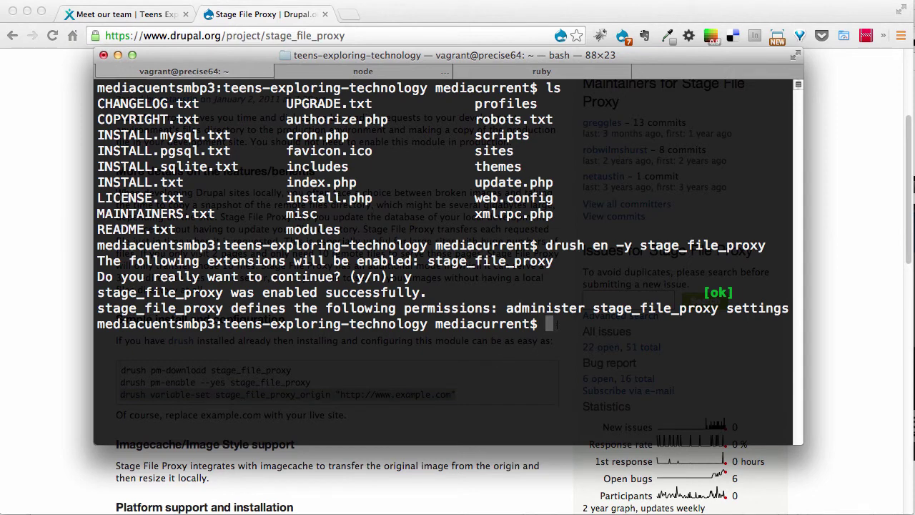
key(super+v)
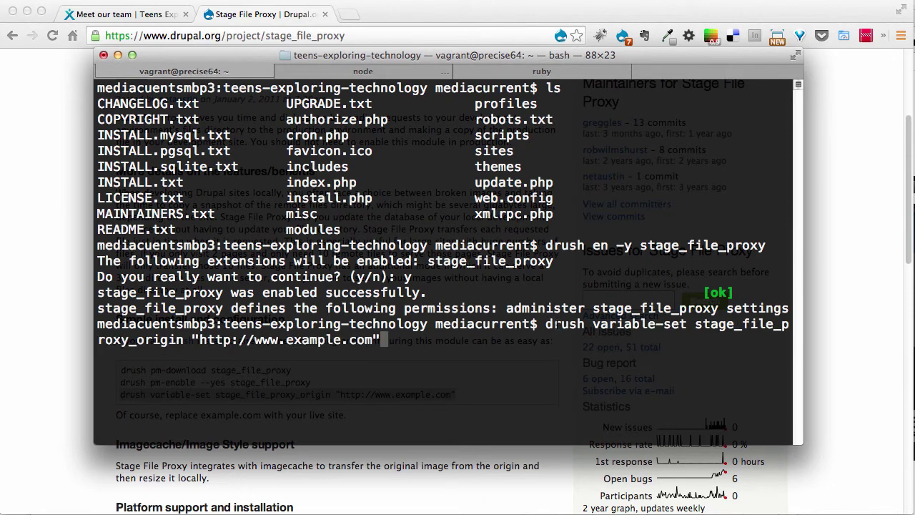
key(Left)
key(BackSpace)
key(BackSpace)
key(BackSpace)
key(BackSpace)
key(BackSpace)
key(BackSpace)
key(BackSpace)
key(BackSpace)
key(BackSpace)
key(BackSpace)
key(BackSpace)
key(BackSpace)
key(BackSpace)
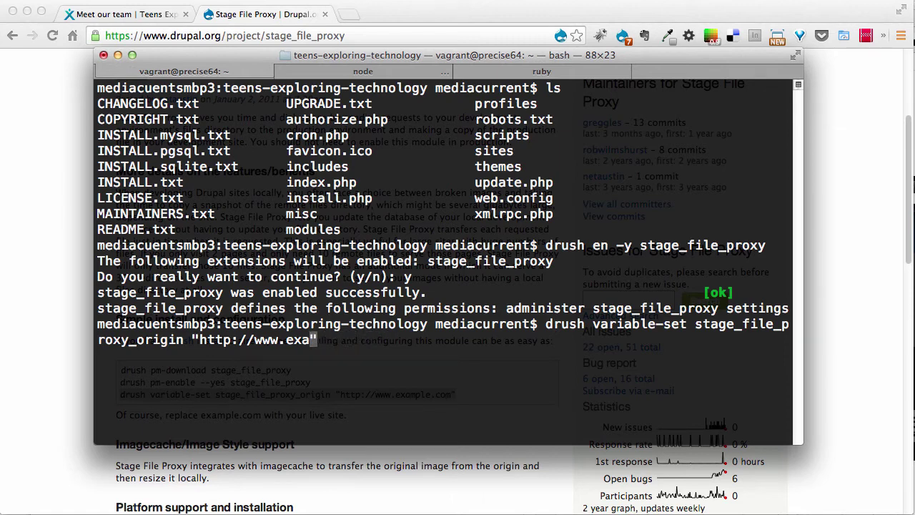
key(BackSpace)
key(BackSpace)
text(stage)
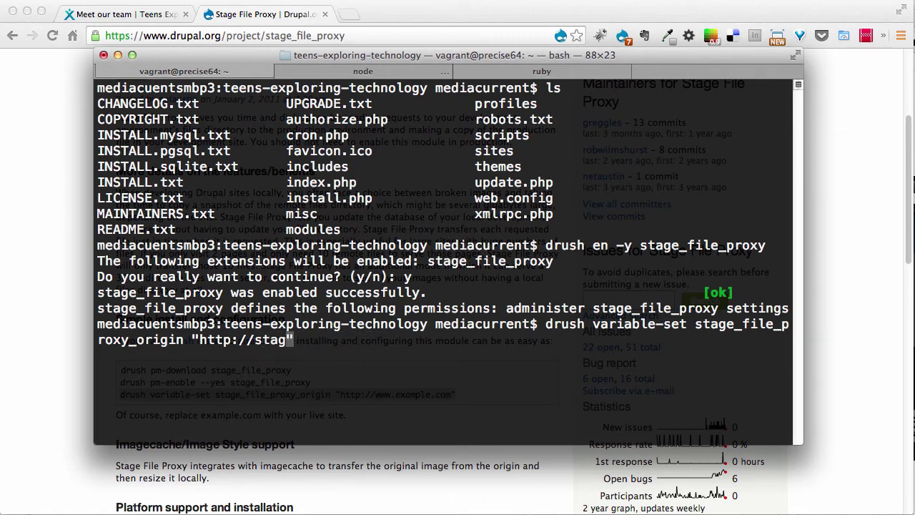
key(BackSpace)
key(BackSpace)
key(BackSpace)
key(BackSpace)
key(BackSpace)
text(exploring)
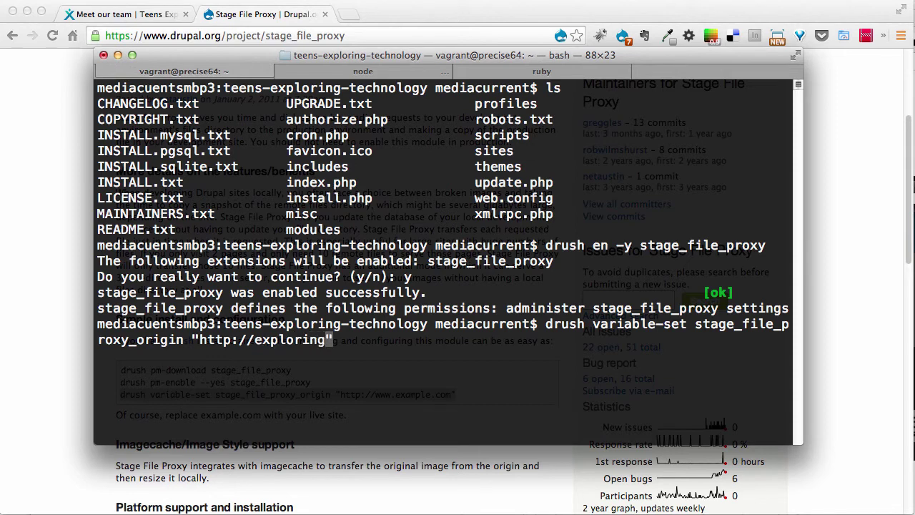
text(tech.org)
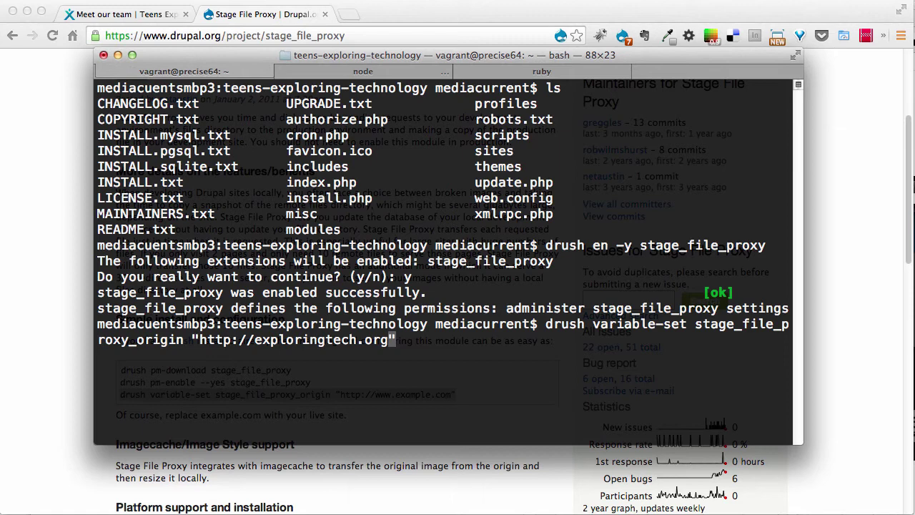
key(Return)
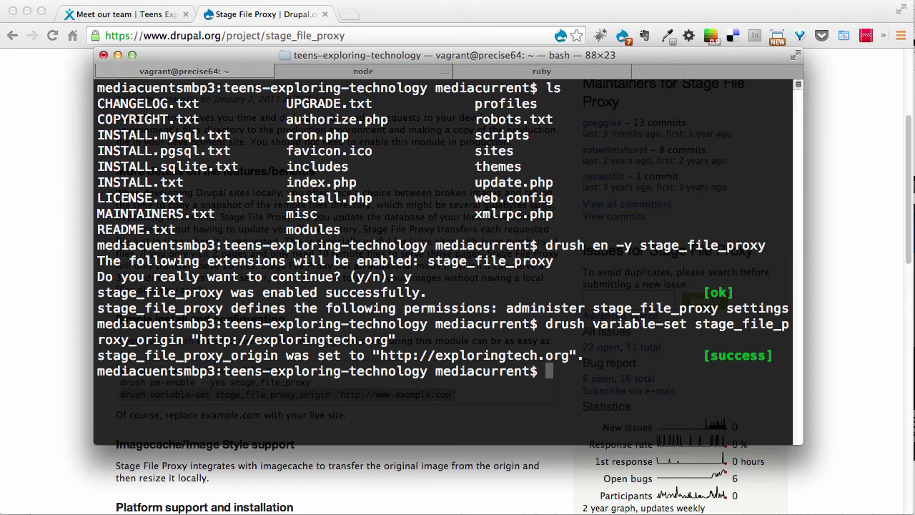
Clear all of the site's Drupal caches by running "drush cc all".
text(sudo)
key(BackSpace)
key(BackSpace)
key(BackSpace)
key(BackSpace)
text(drush)
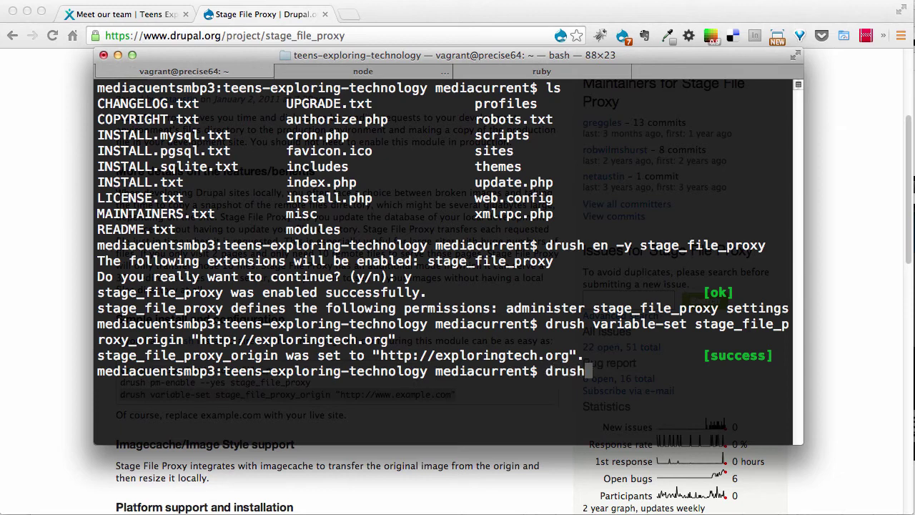
text( cc all)
key(Return)
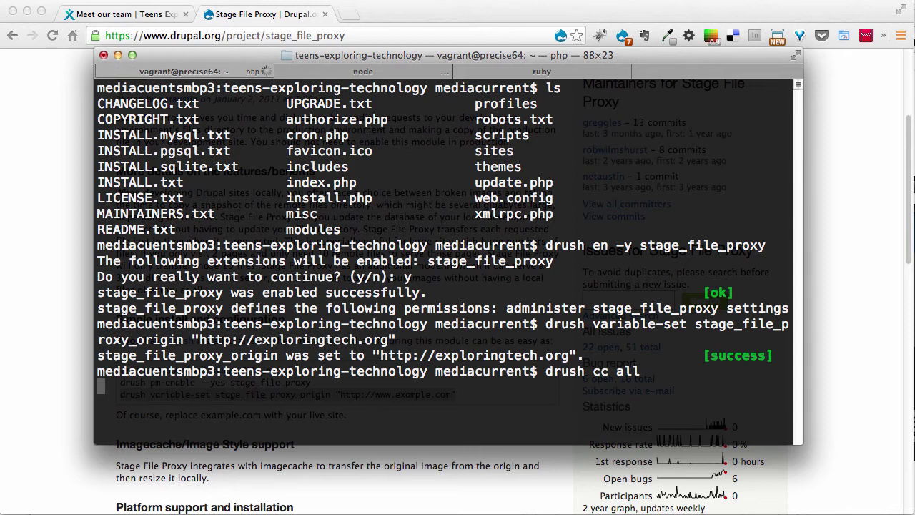
Switch to Chrome, reload the local Meet our team page and check the team photos.
click(41, 226)
click(147, 21)
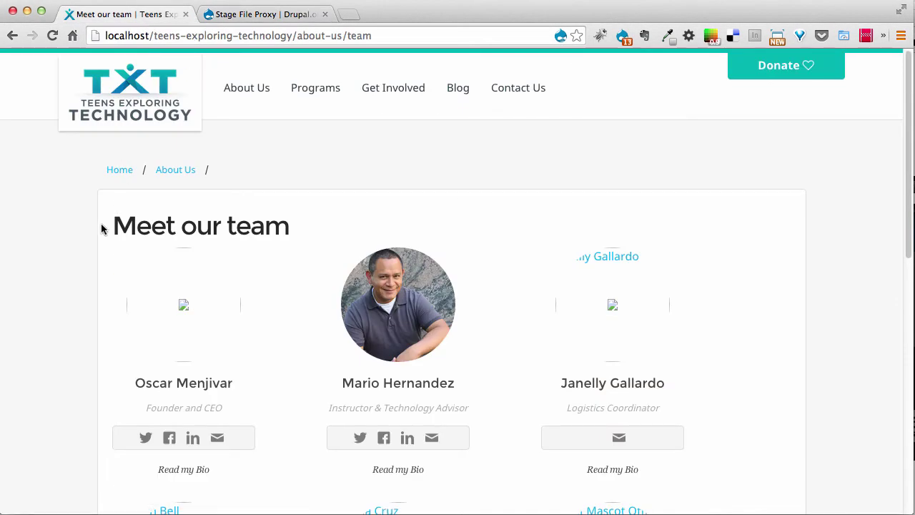
key(super+r)
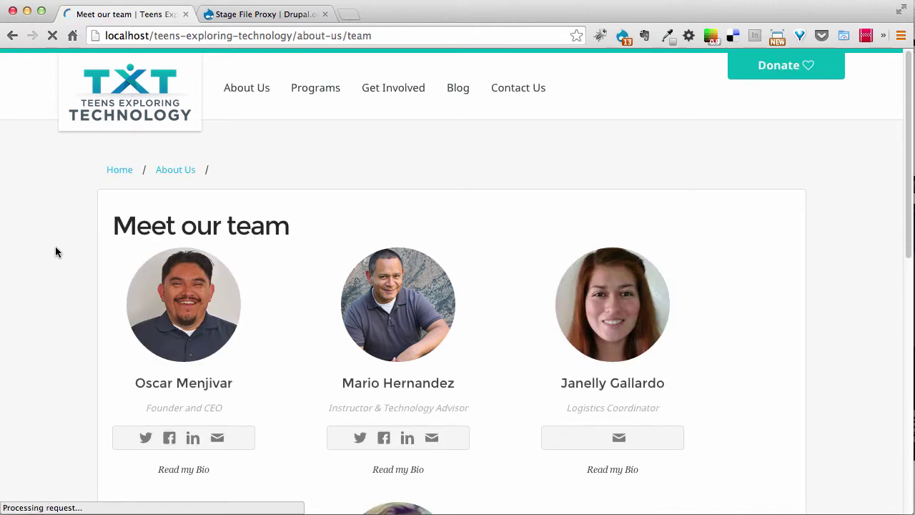
scroll(36, 286, down, 3)
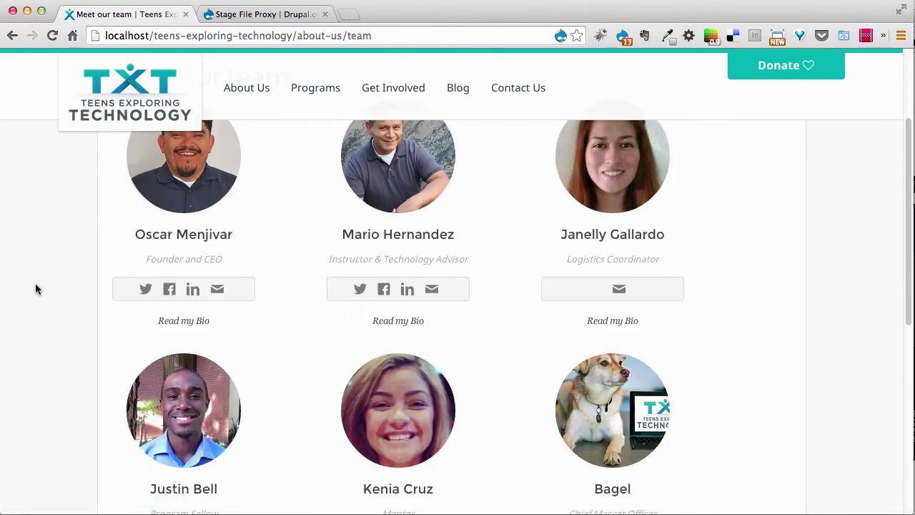
scroll(36, 286, up, 3)
Open the local site's home page and check its images from the slideshow down to the blog posts.
click(116, 129)
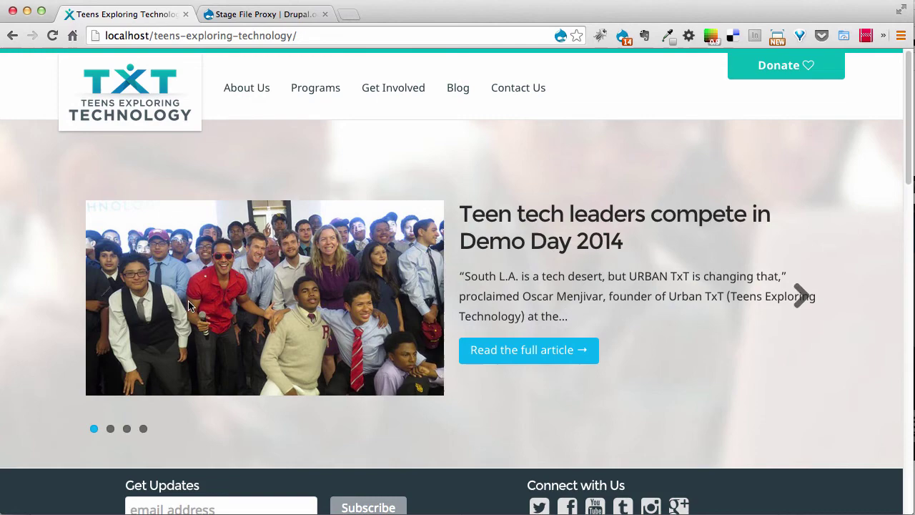
scroll(103, 325, down, 5)
scroll(94, 329, down, 6)
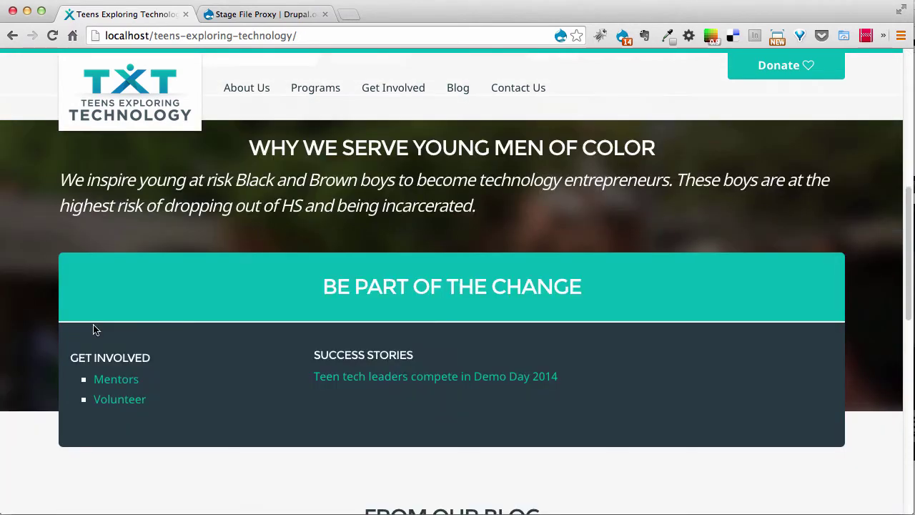
scroll(93, 330, down, 5)
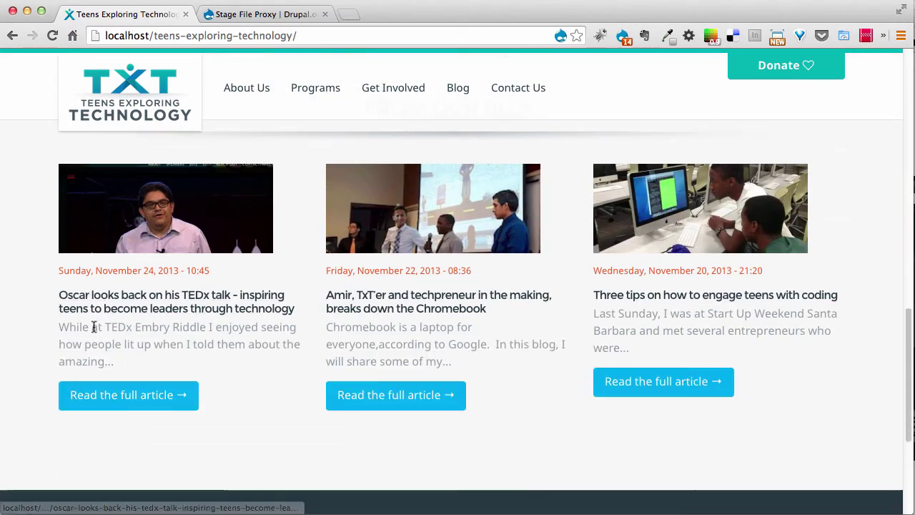
scroll(93, 330, up, 15)
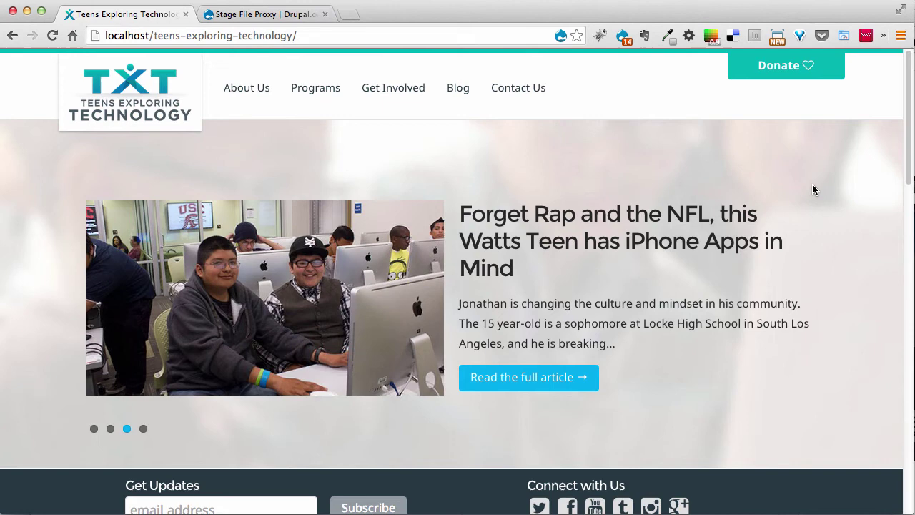
Switch to Finder and open the site's sites/default/files/images folder to inspect its contents.
key(super+Tab)
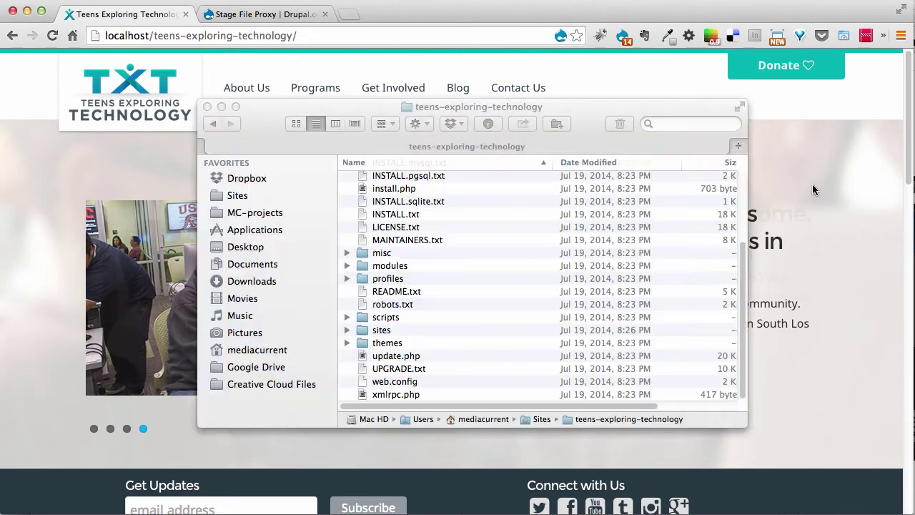
double_click(363, 331)
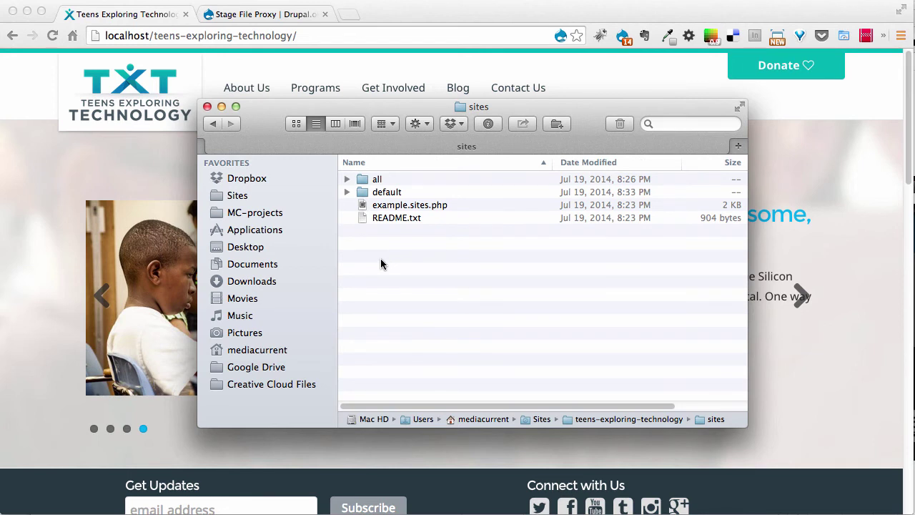
click(363, 191)
double_click(363, 192)
double_click(363, 192)
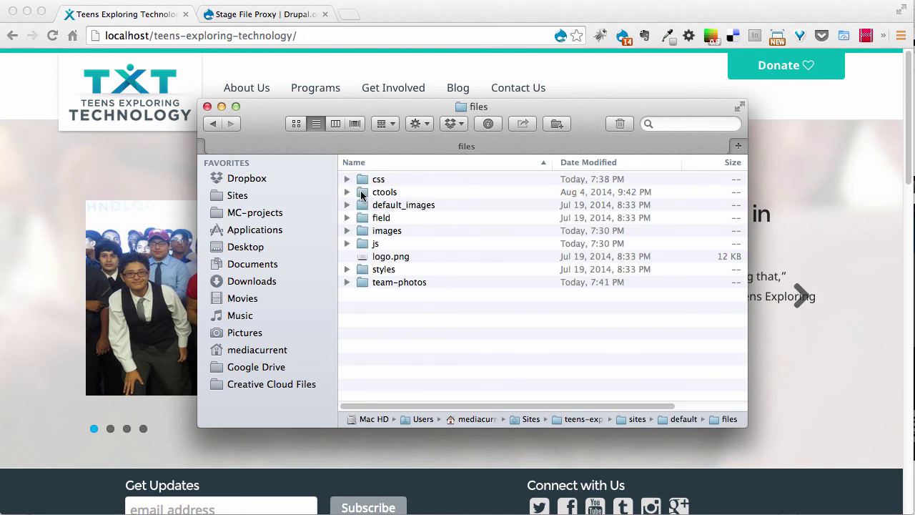
double_click(365, 231)
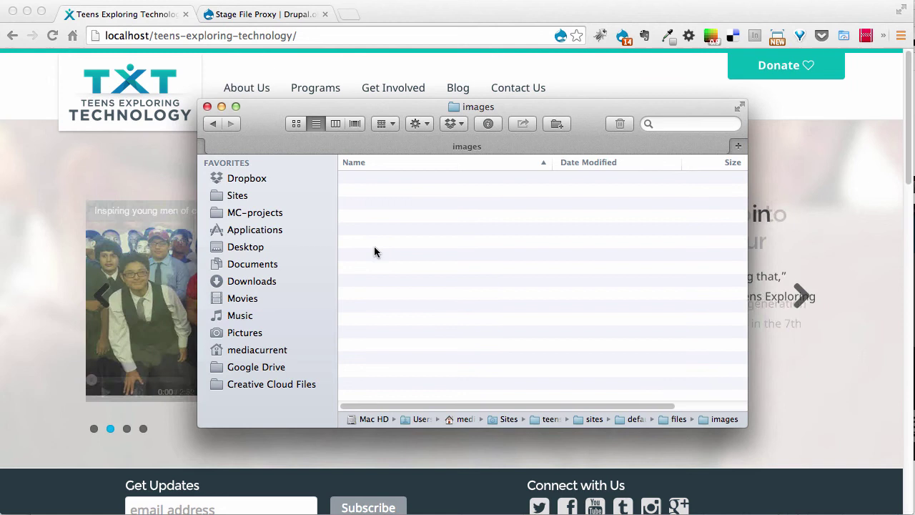